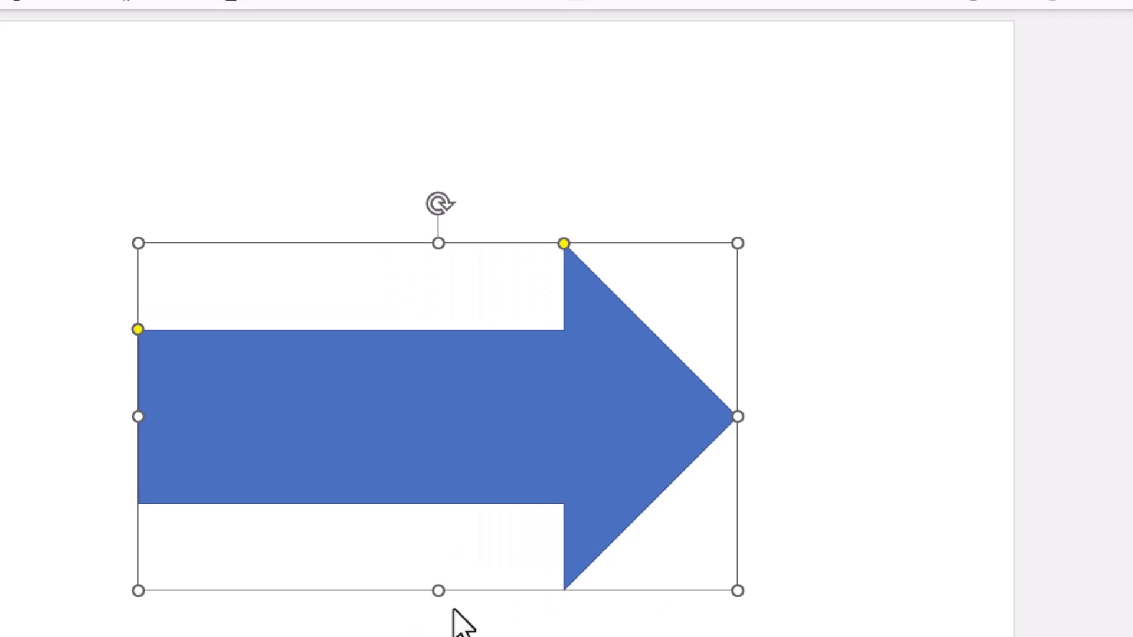
# Step: Lengthen the right block arrow's head and thicken its shaft using the adjustment handles
pyautogui.moveTo(564, 244); pyautogui.dragTo(548, 245)
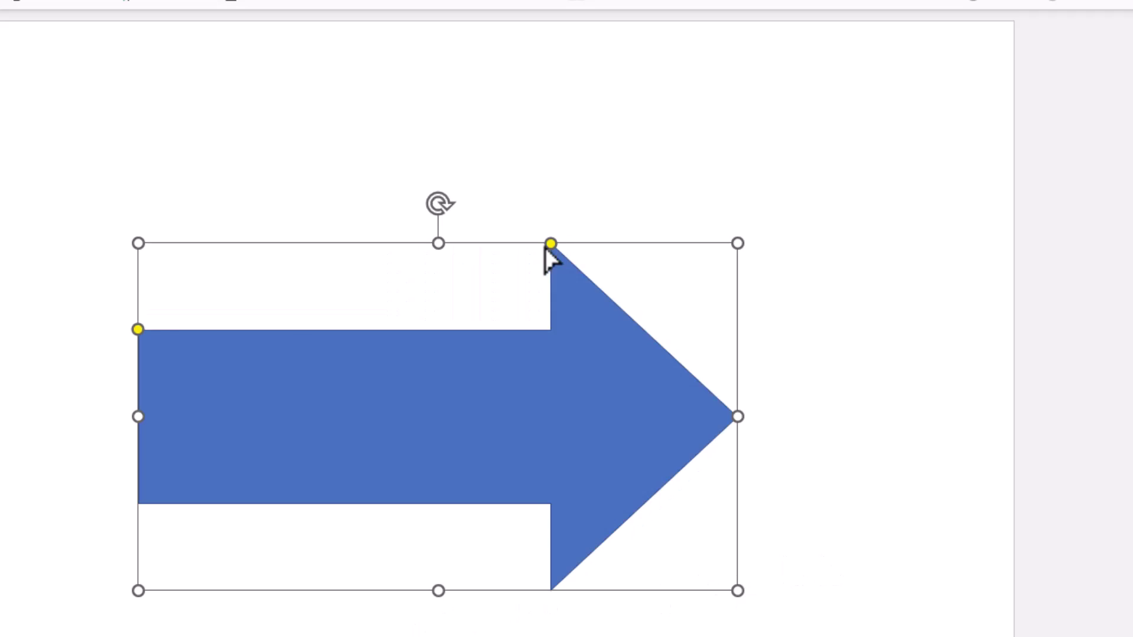
pyautogui.moveTo(137, 328); pyautogui.dragTo(139, 322)
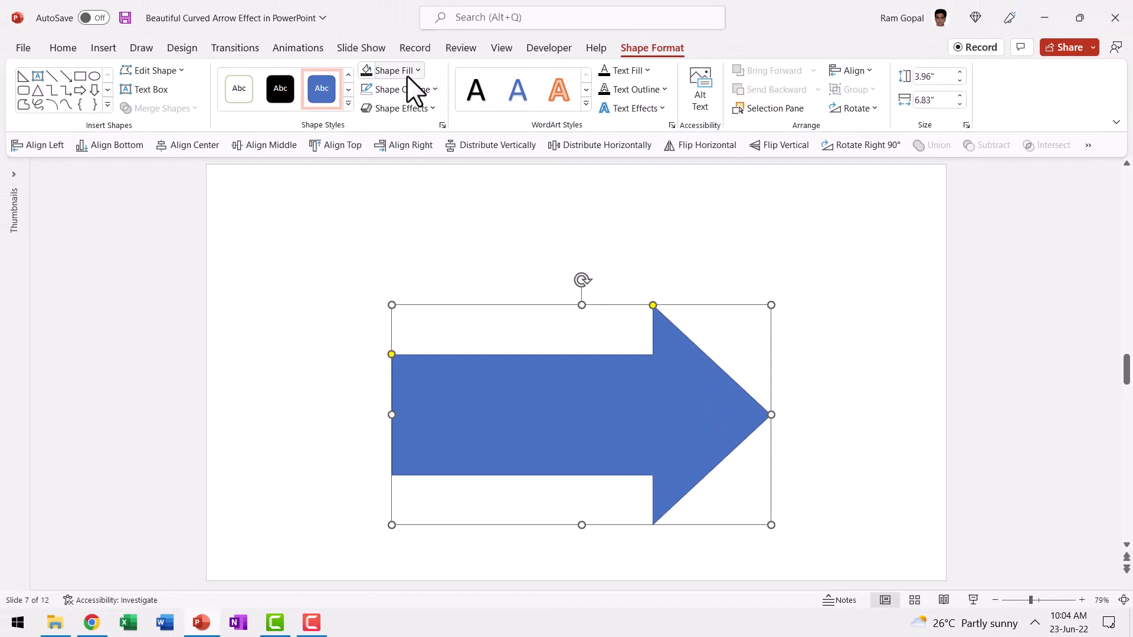
# Step: Give the block arrow a light blue fill and a 6 pt white outline
pyautogui.click(406, 75)
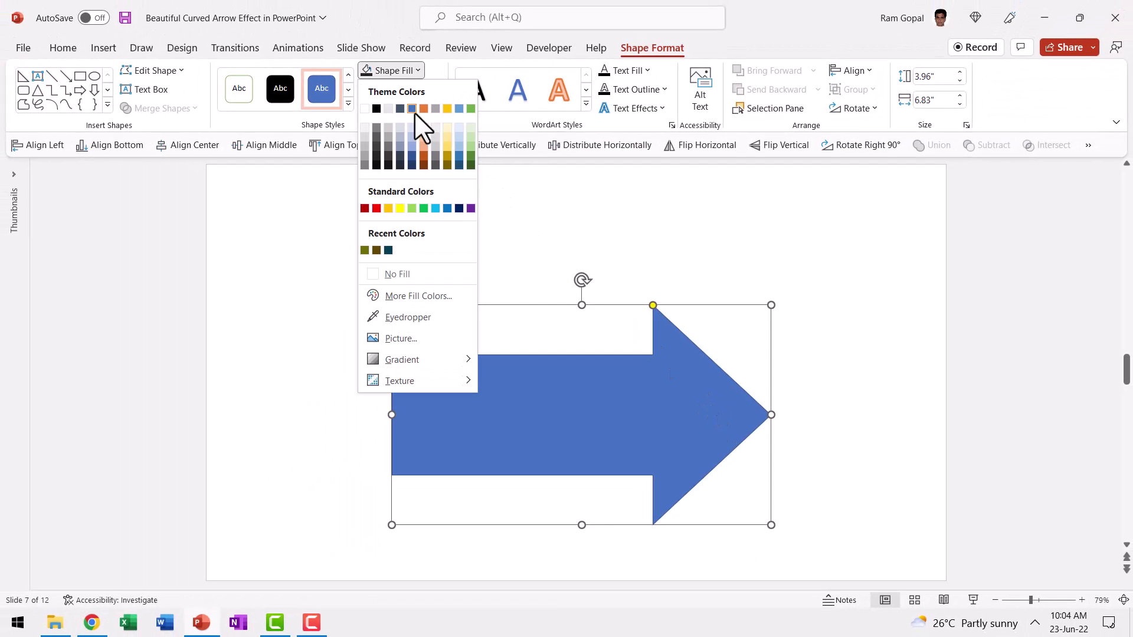
pyautogui.click(434, 207)
pyautogui.click(413, 90)
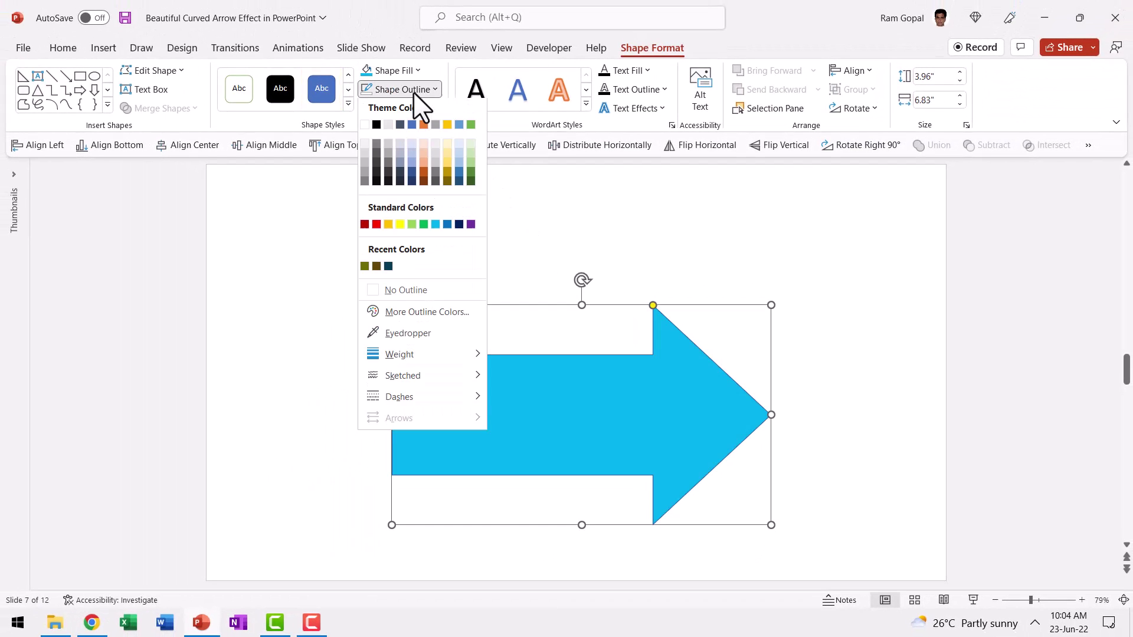
pyautogui.moveTo(415, 354)
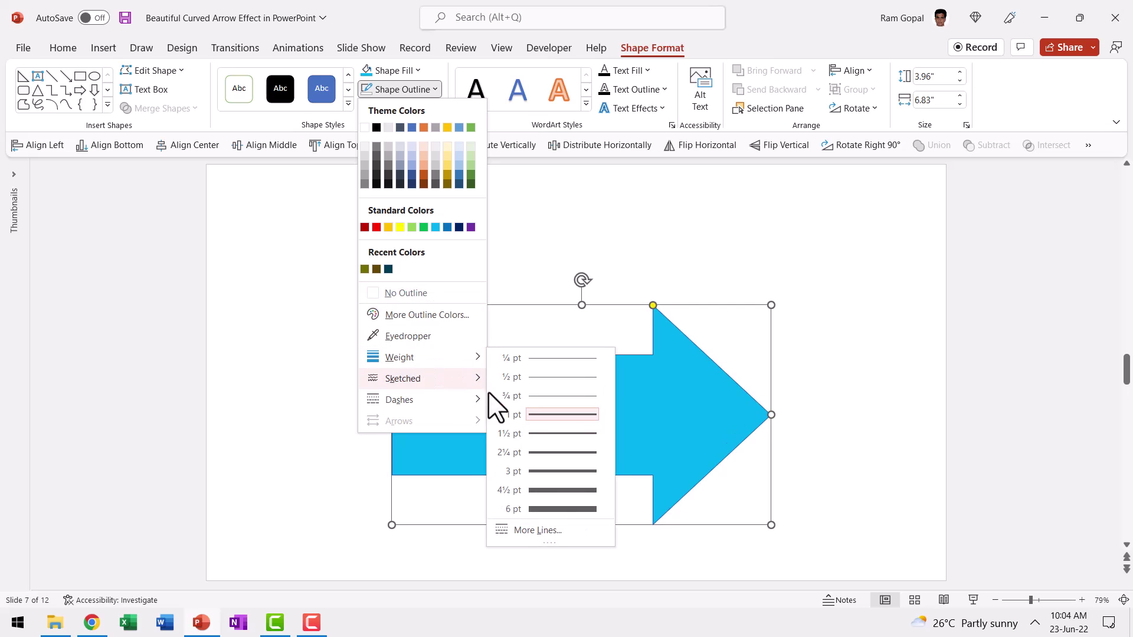
pyautogui.click(558, 509)
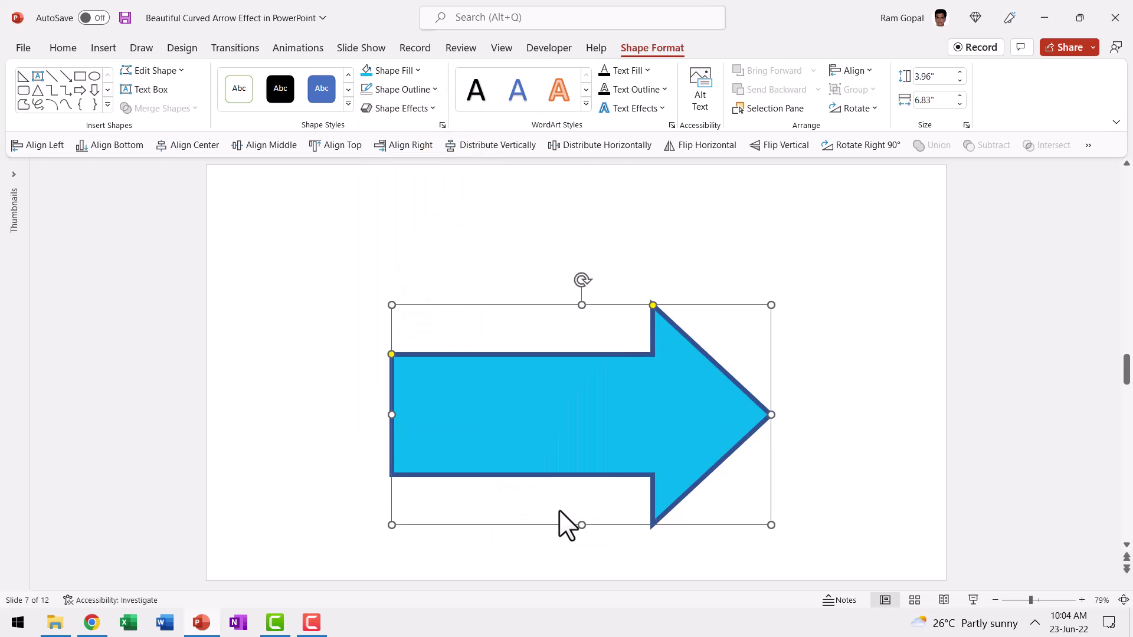
pyautogui.click(389, 89)
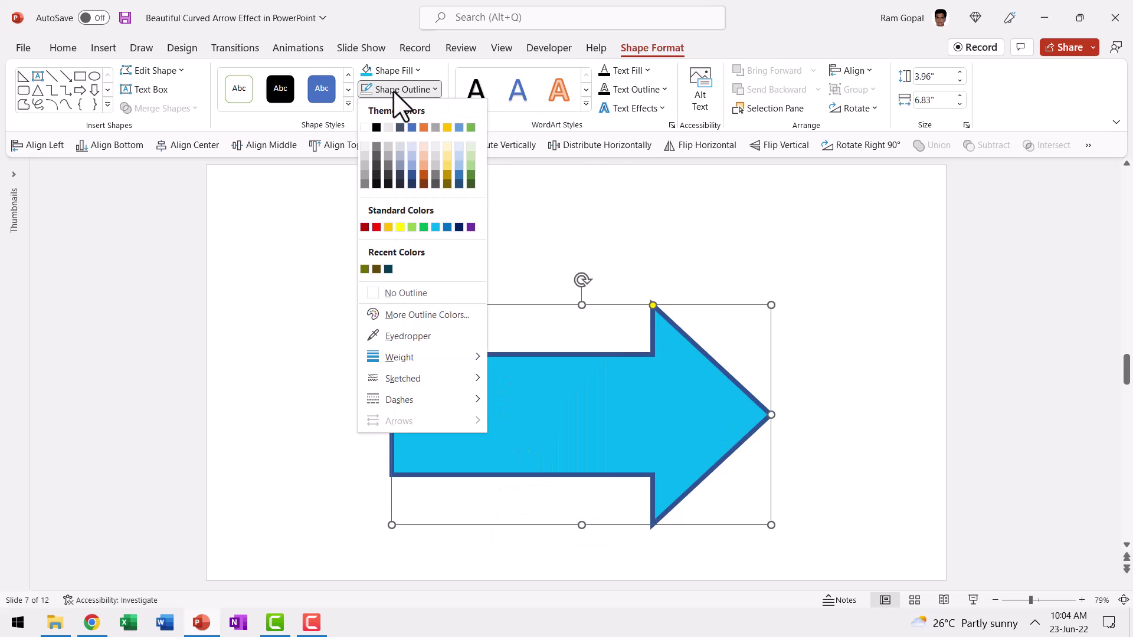
pyautogui.click(367, 128)
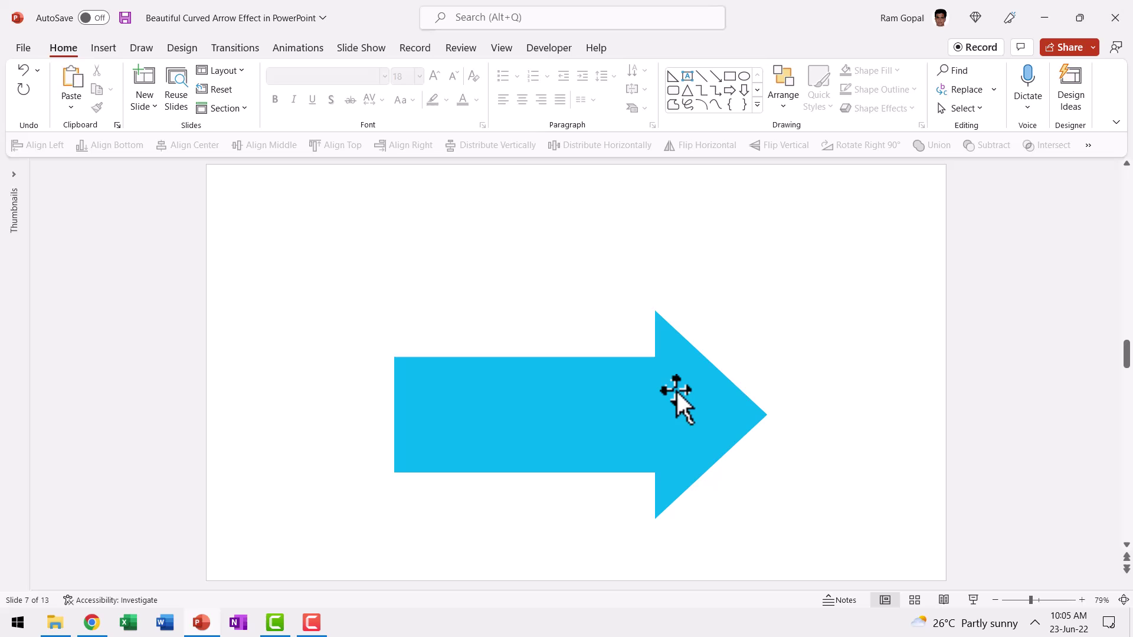
# Step: Duplicate the arrow with Ctrl+D, then give the copy no outline and a near-black dark grey fill
pyautogui.click(674, 388)
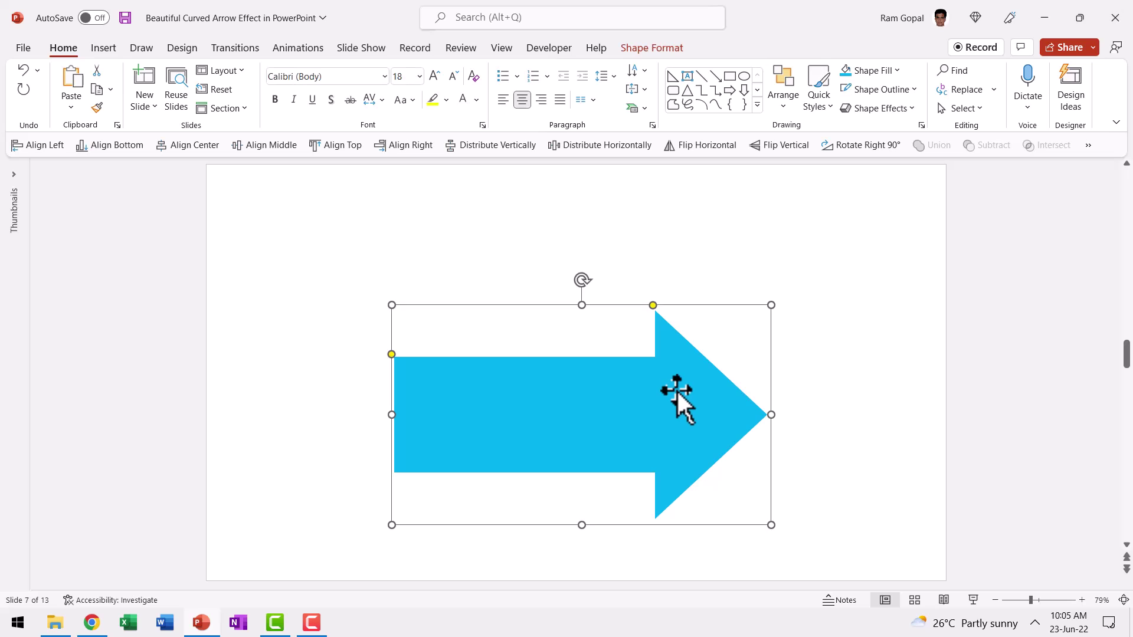
pyautogui.hotkey('ctrl', 'd')
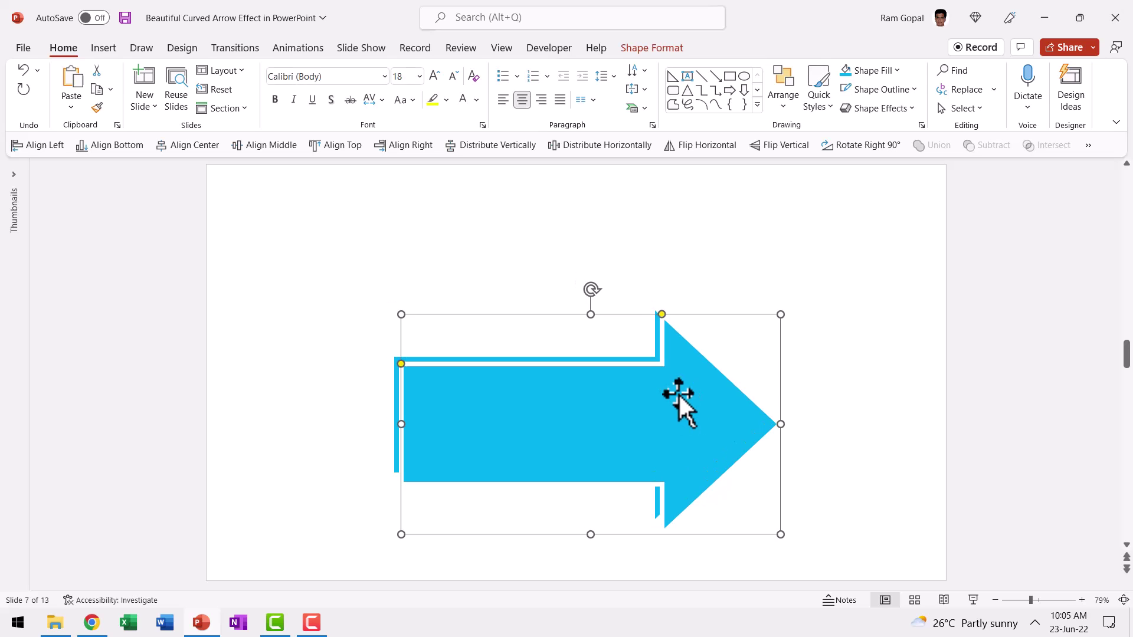
pyautogui.click(890, 90)
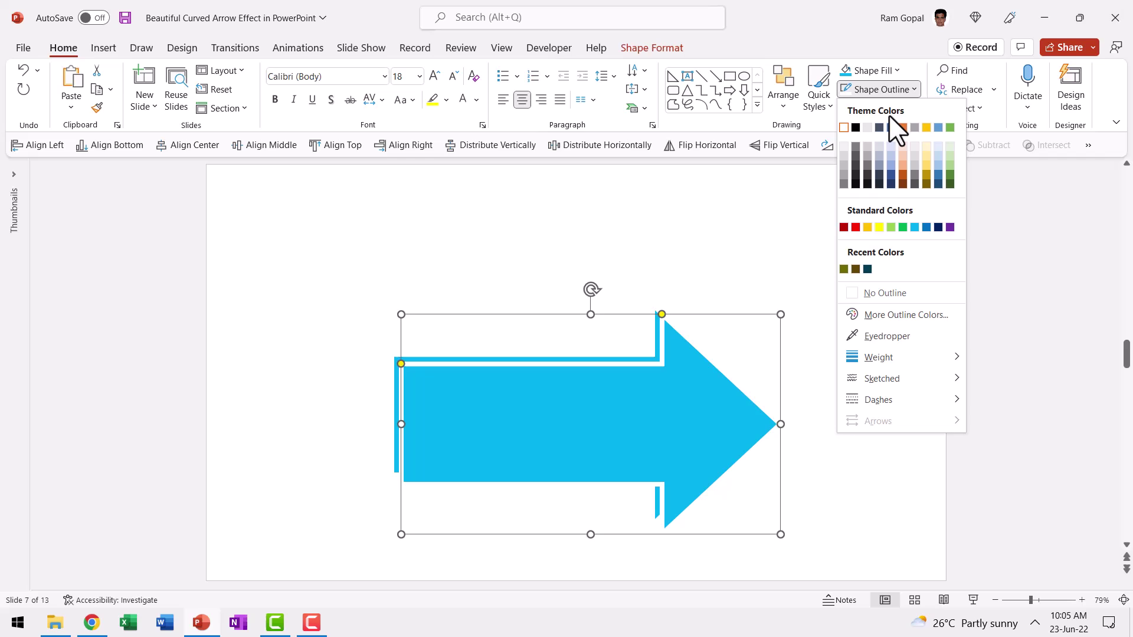
pyautogui.click(888, 297)
pyautogui.click(885, 72)
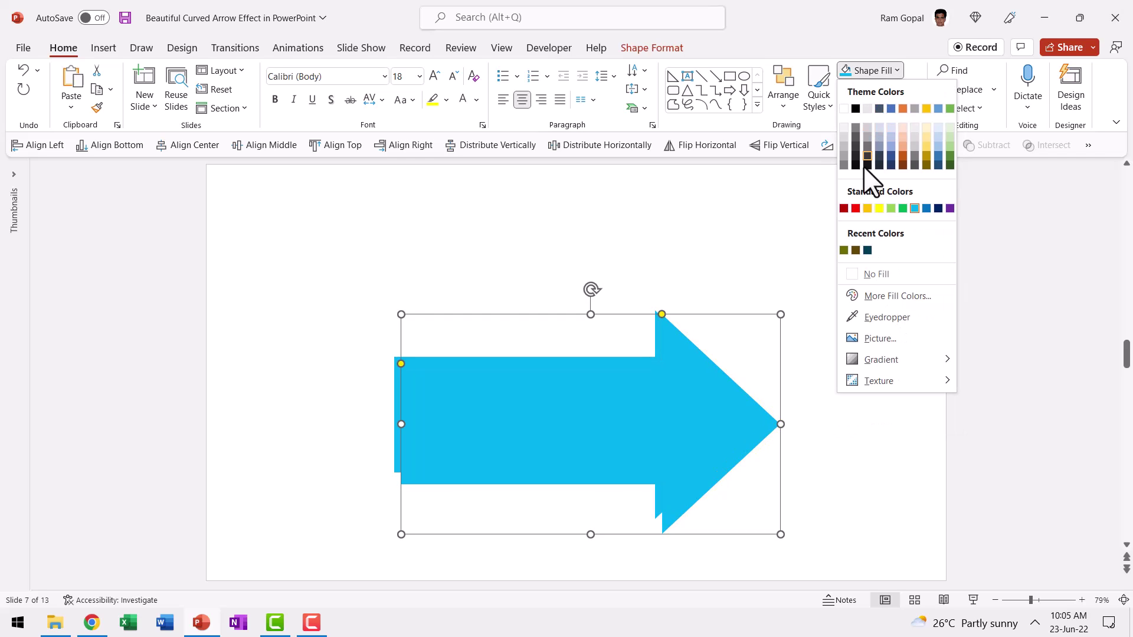
pyautogui.click(857, 160)
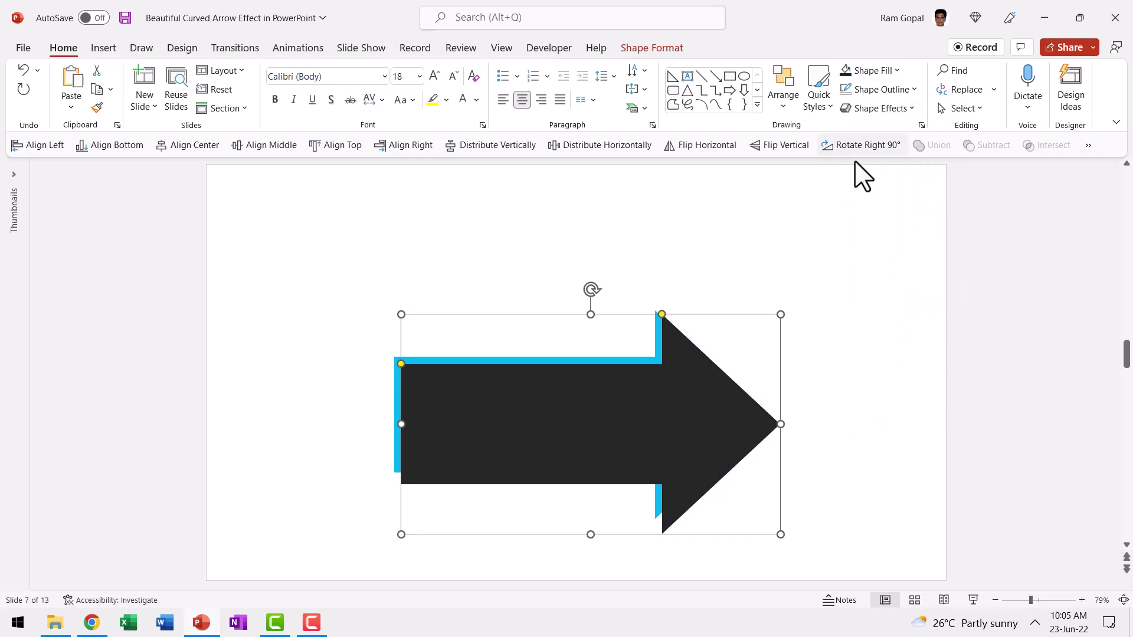
# Step: Apply a 5 pt soft edge to the dark copy and send it behind the blue arrow
pyautogui.rightClick(706, 380)
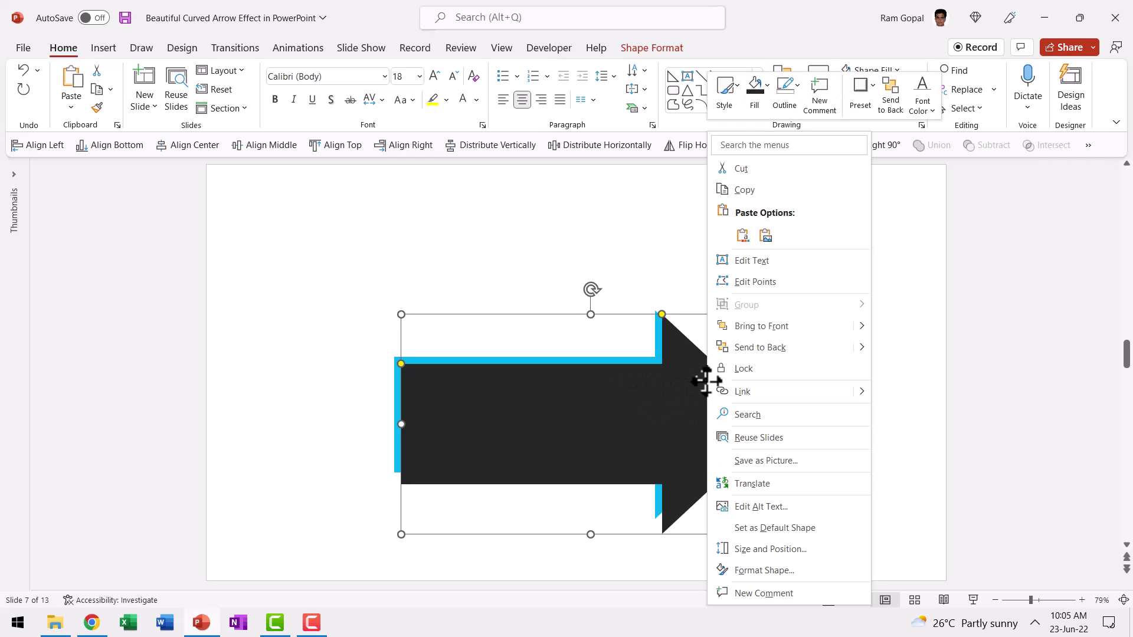
pyautogui.click(773, 569)
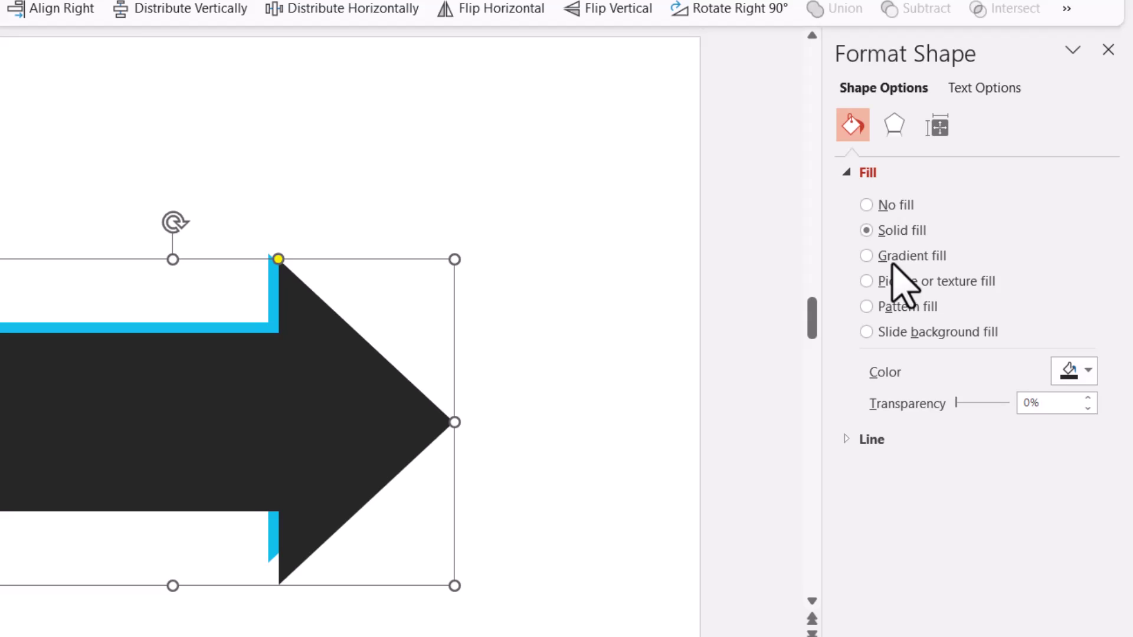
pyautogui.click(968, 202)
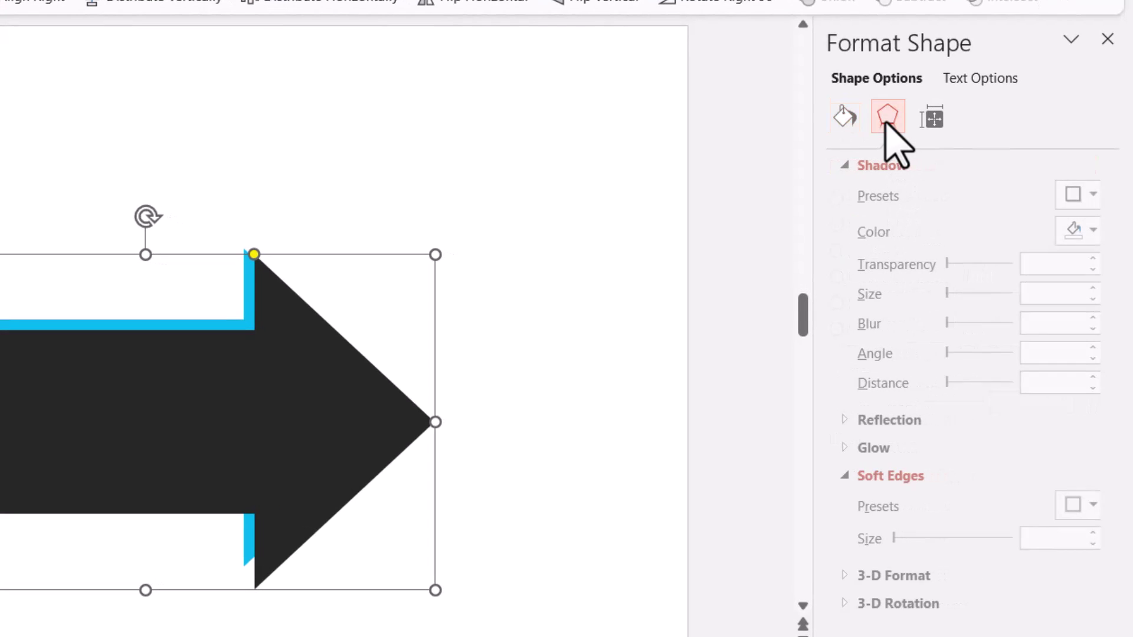
pyautogui.click(850, 167)
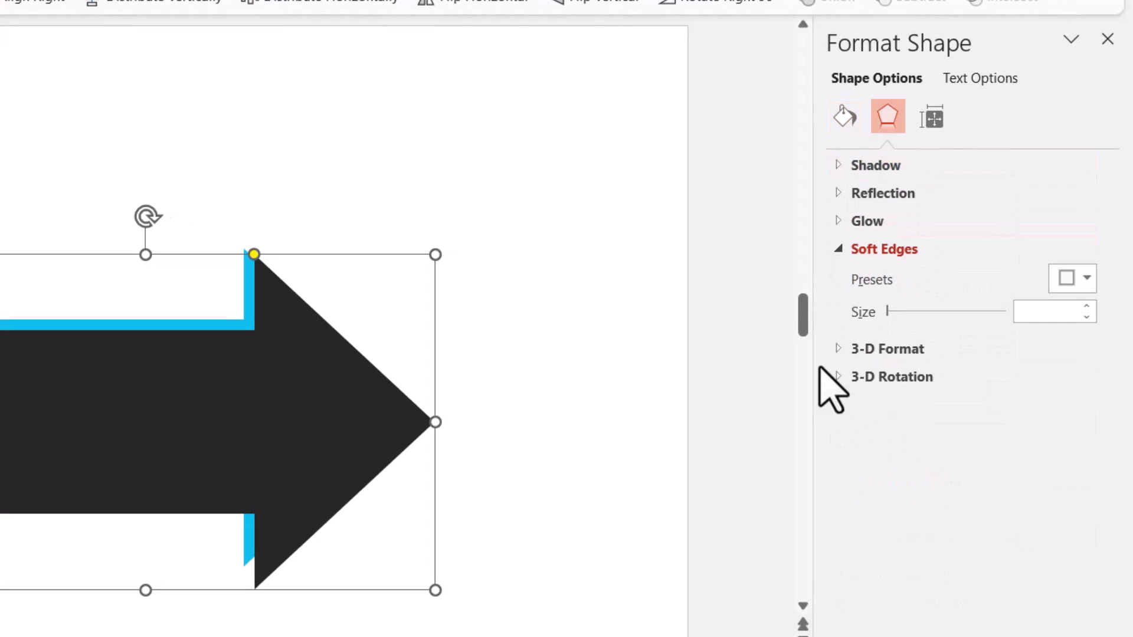
pyautogui.click(1071, 282)
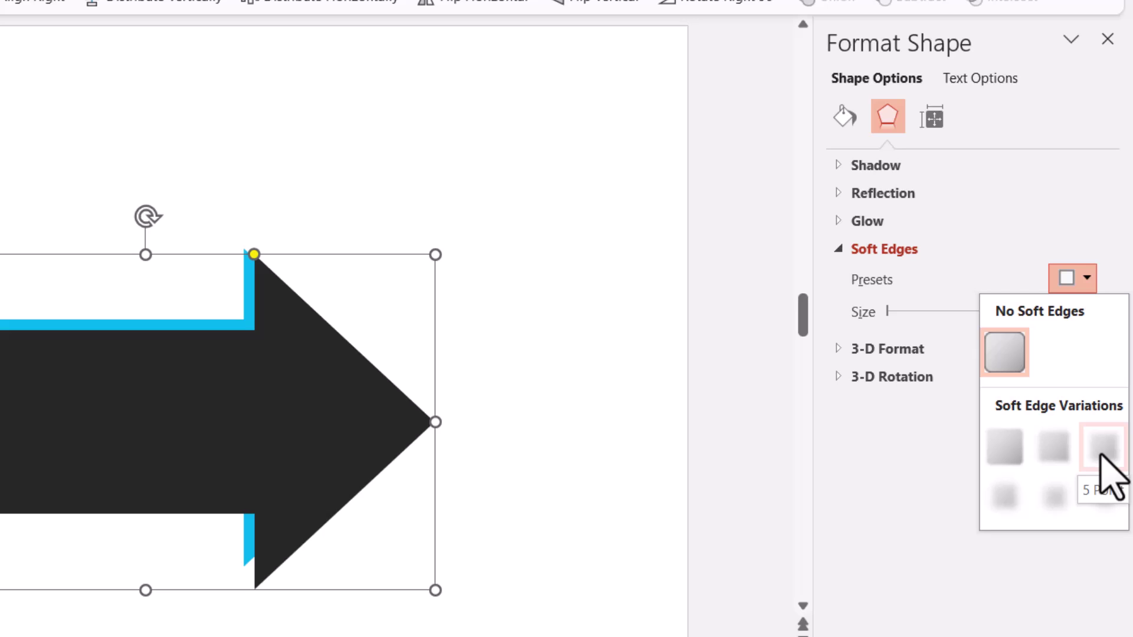
pyautogui.click(1102, 459)
pyautogui.rightClick(364, 444)
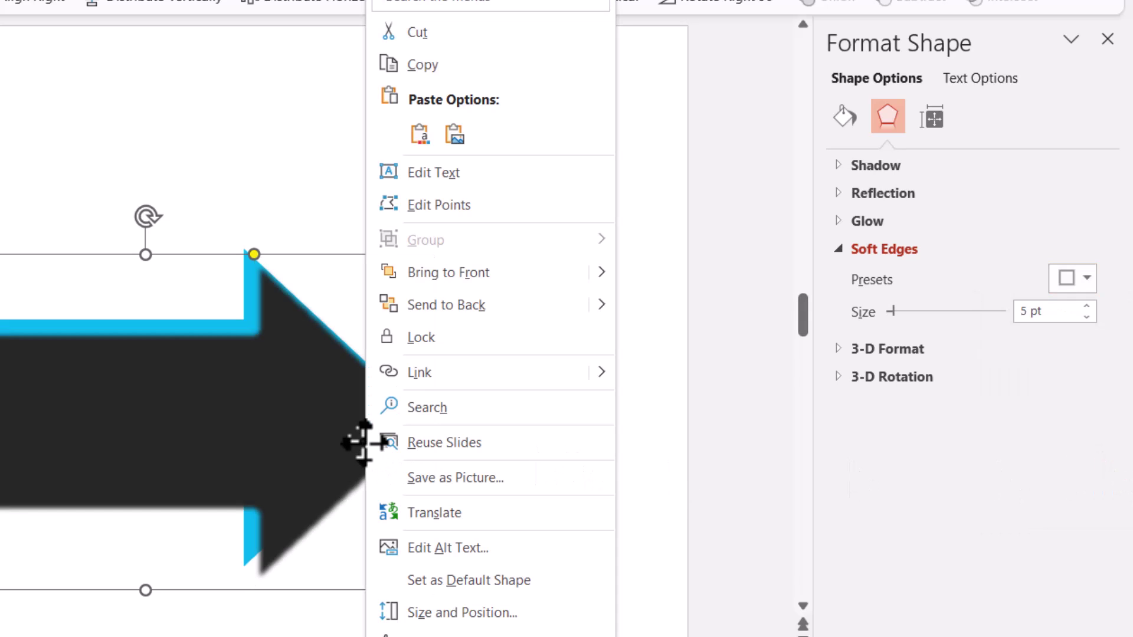
pyautogui.click(466, 305)
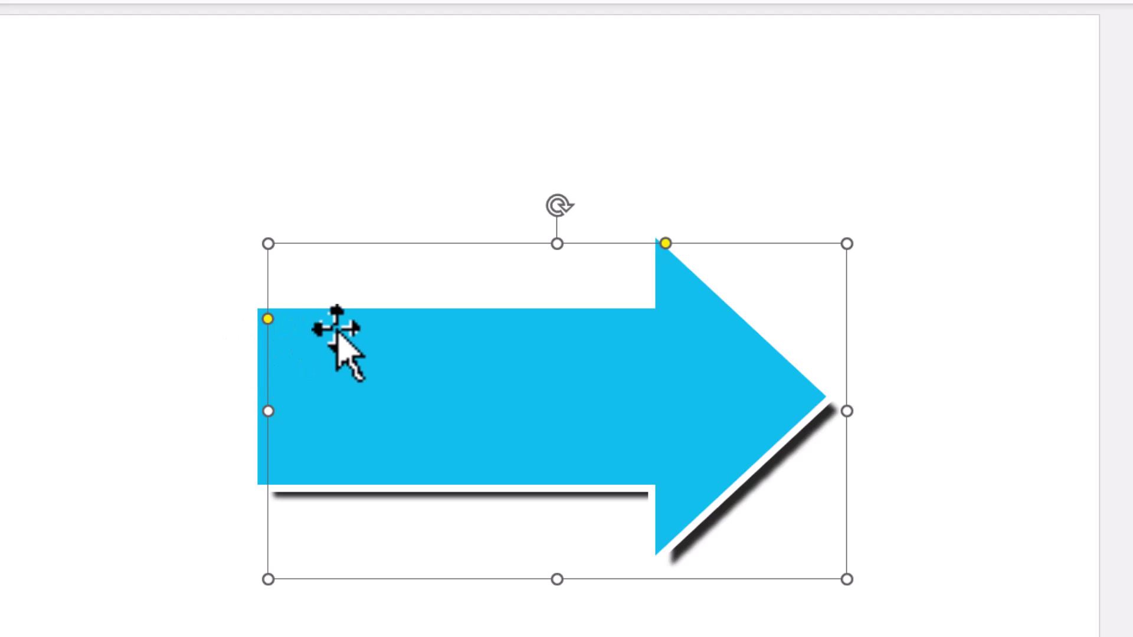
# Step: In Edit Points mode, raise the tail's top-left and bottom-left corners and curve its bottom edge
pyautogui.rightClick(408, 353)
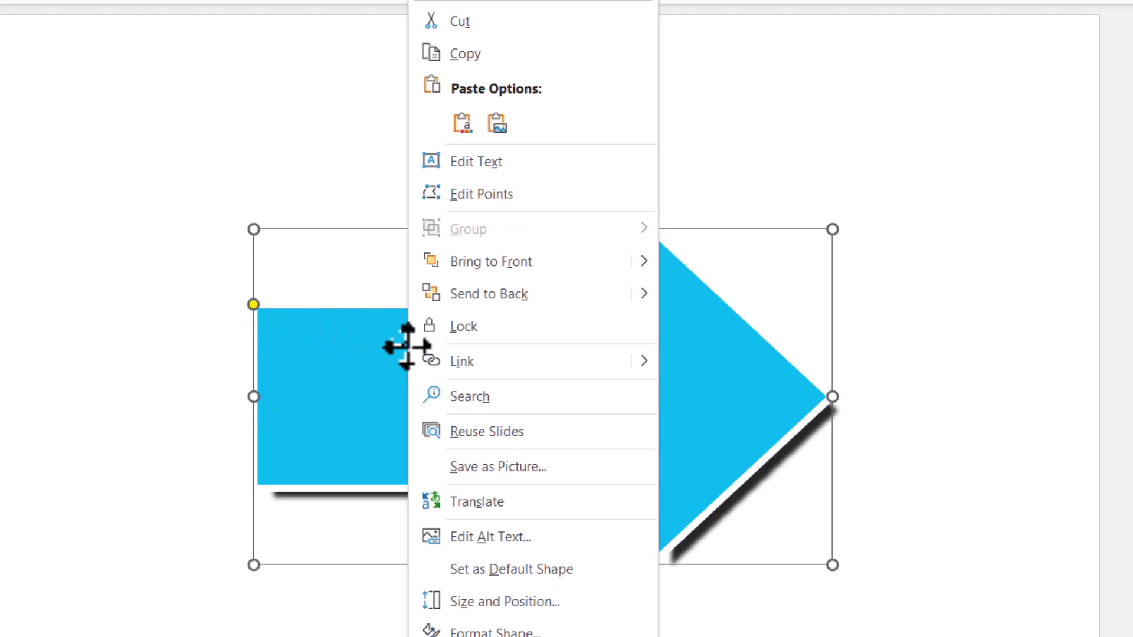
pyautogui.click(482, 194)
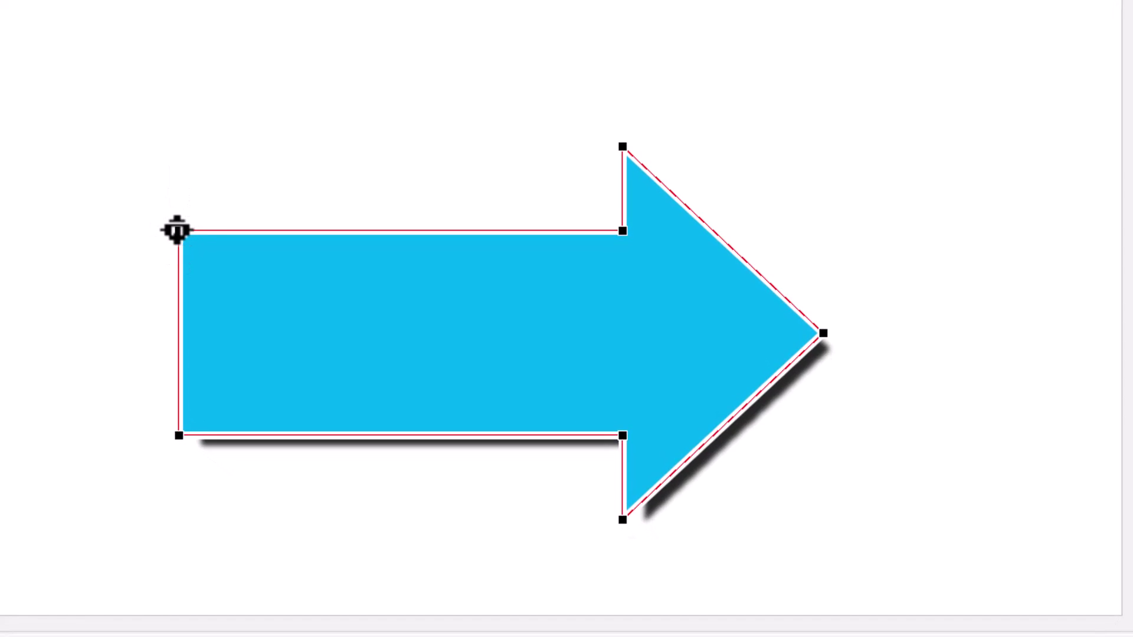
pyautogui.moveTo(180, 234); pyautogui.dragTo(179, 175)
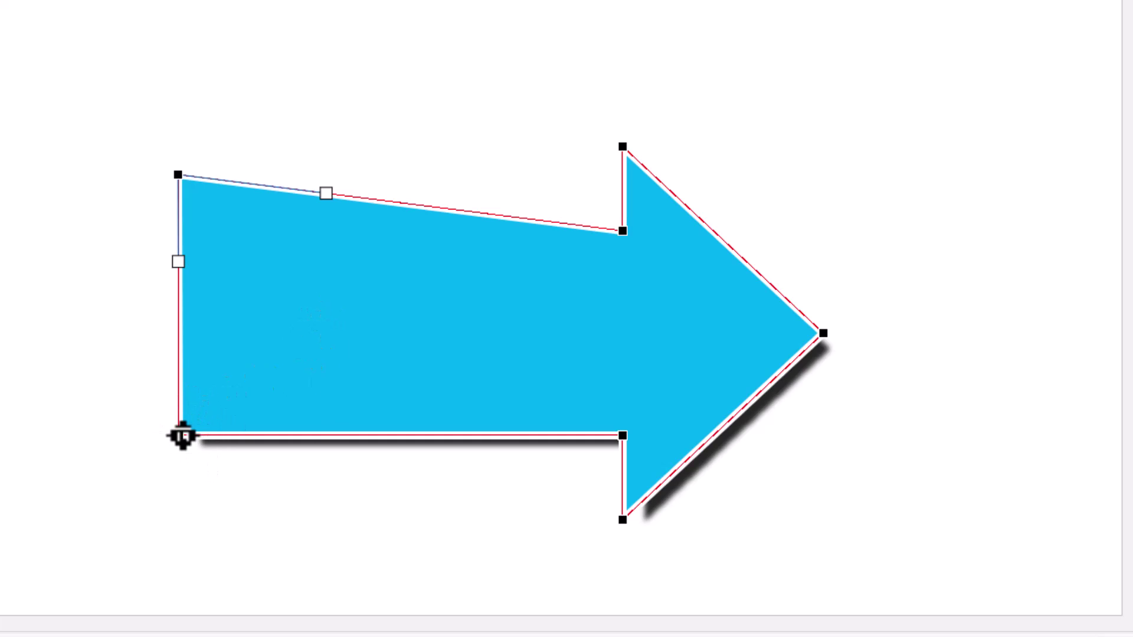
pyautogui.moveTo(182, 435); pyautogui.dragTo(180, 378)
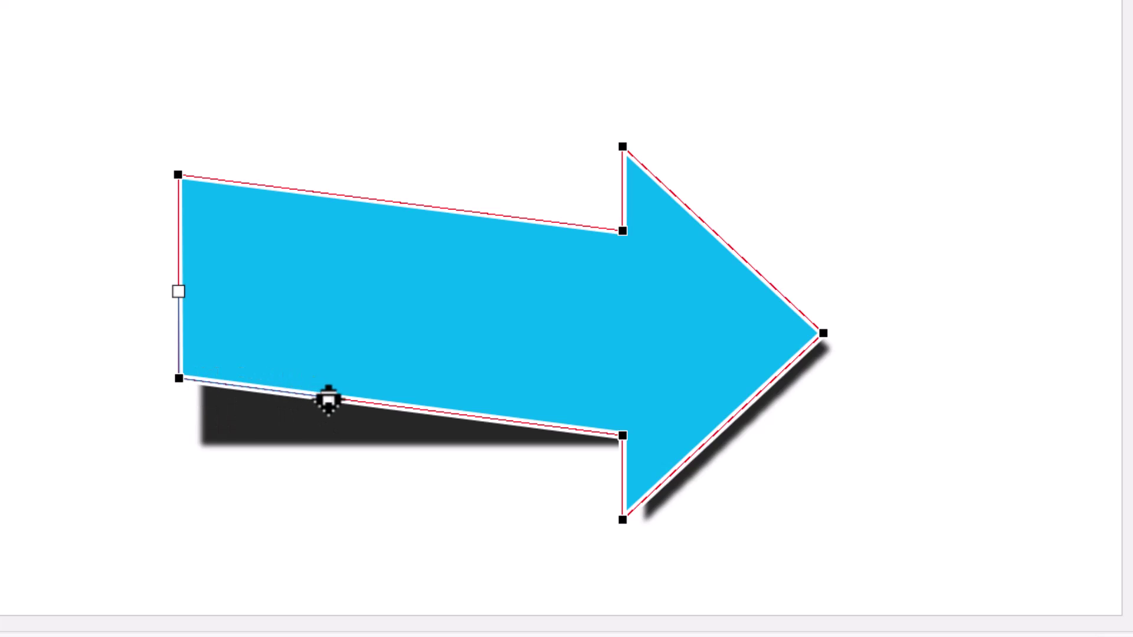
pyautogui.moveTo(328, 401); pyautogui.dragTo(438, 354)
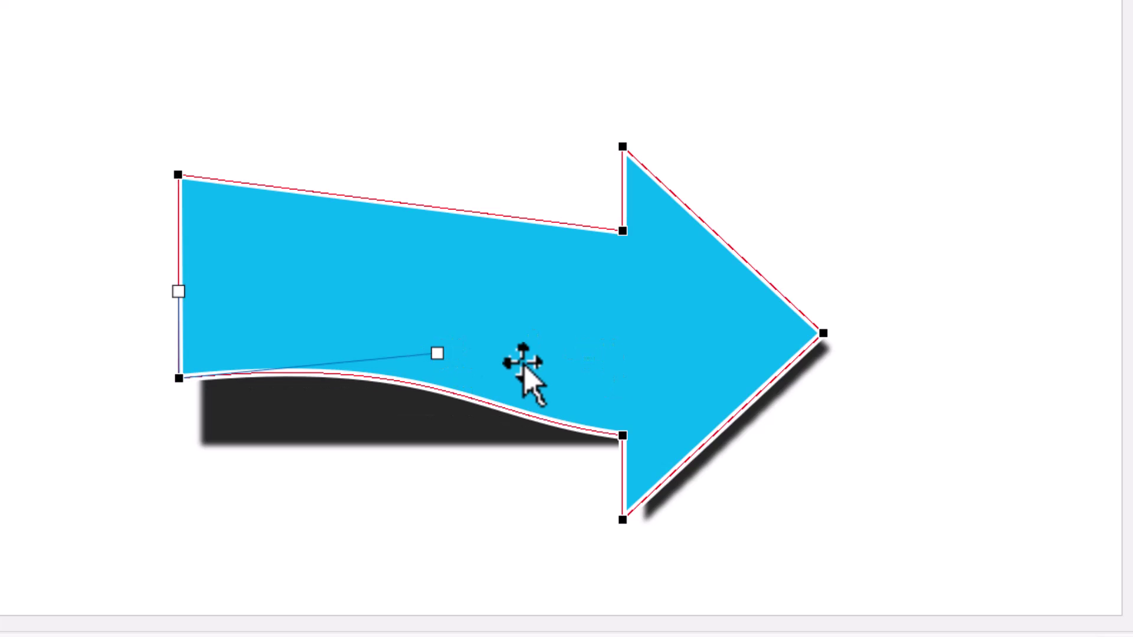
# Step: Curve the blue arrow's top edge from its top-left point, then nudge that point slightly right
pyautogui.click(178, 175)
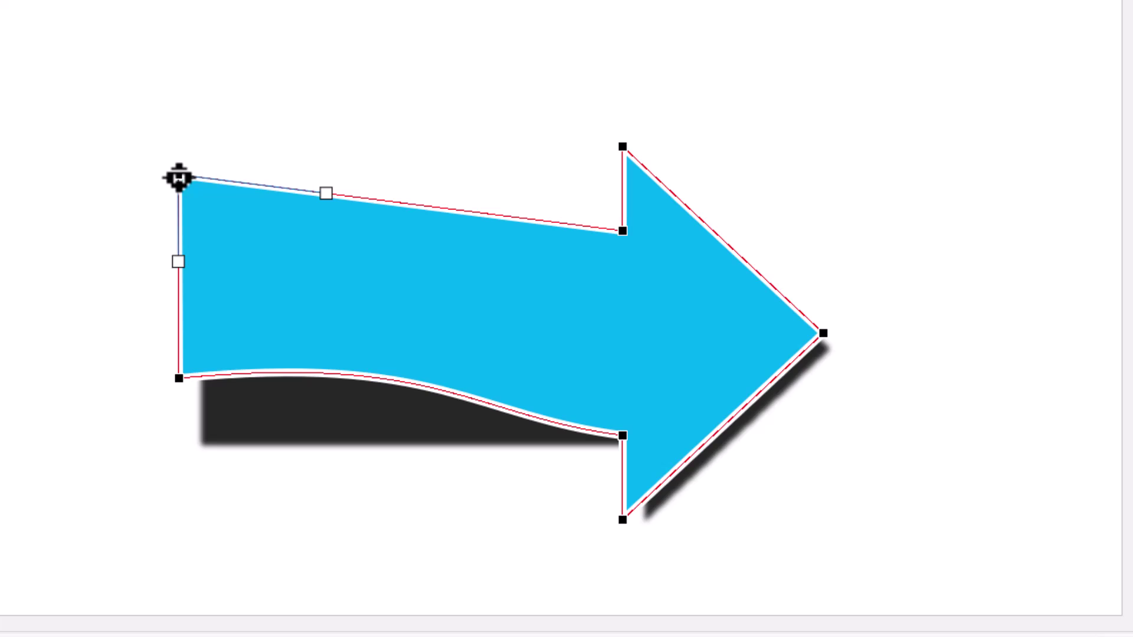
pyautogui.moveTo(326, 193); pyautogui.dragTo(432, 177)
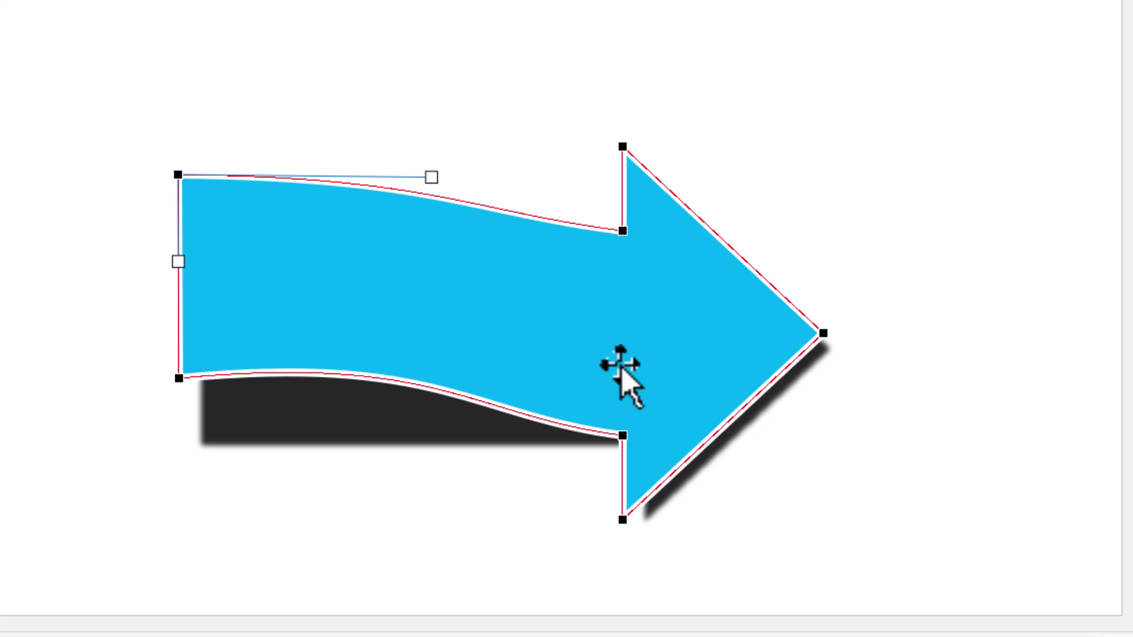
pyautogui.click(180, 175)
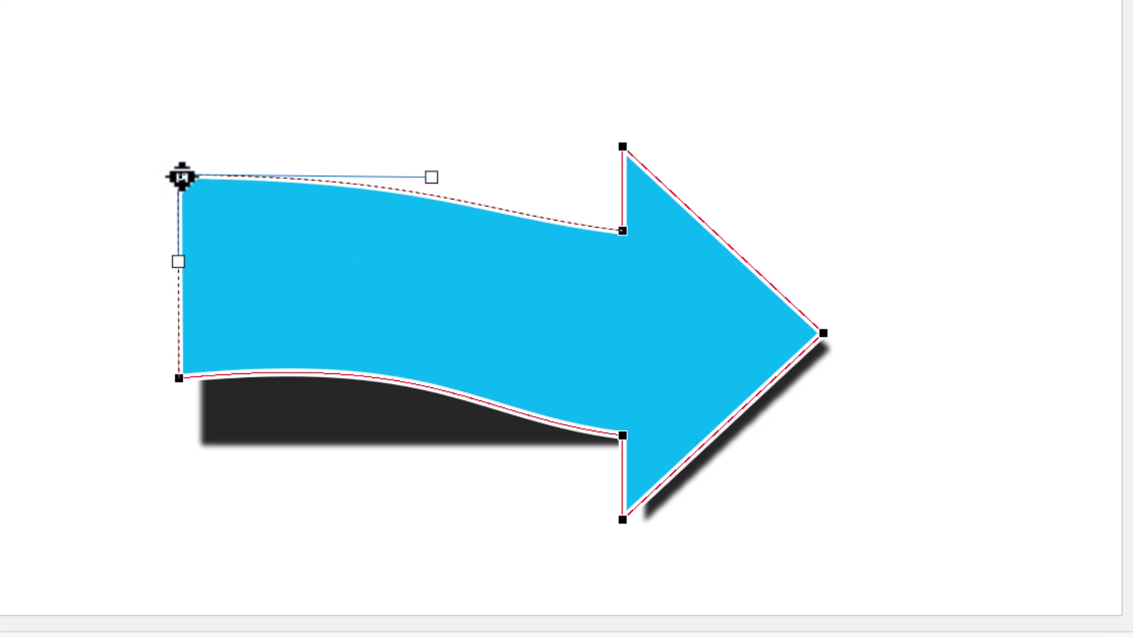
pyautogui.moveTo(180, 175); pyautogui.dragTo(182, 176)
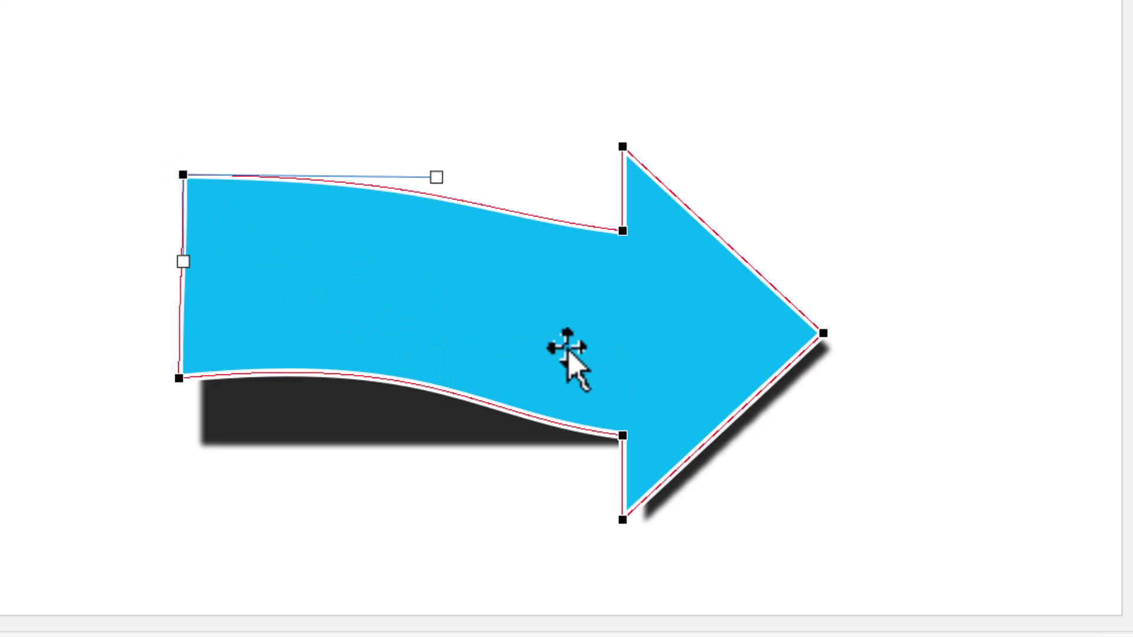
# Step: Edit the shadow's points, adjusting its bottom arrowhead corner and lower-left corner to fit the arrow
pyautogui.click(356, 437)
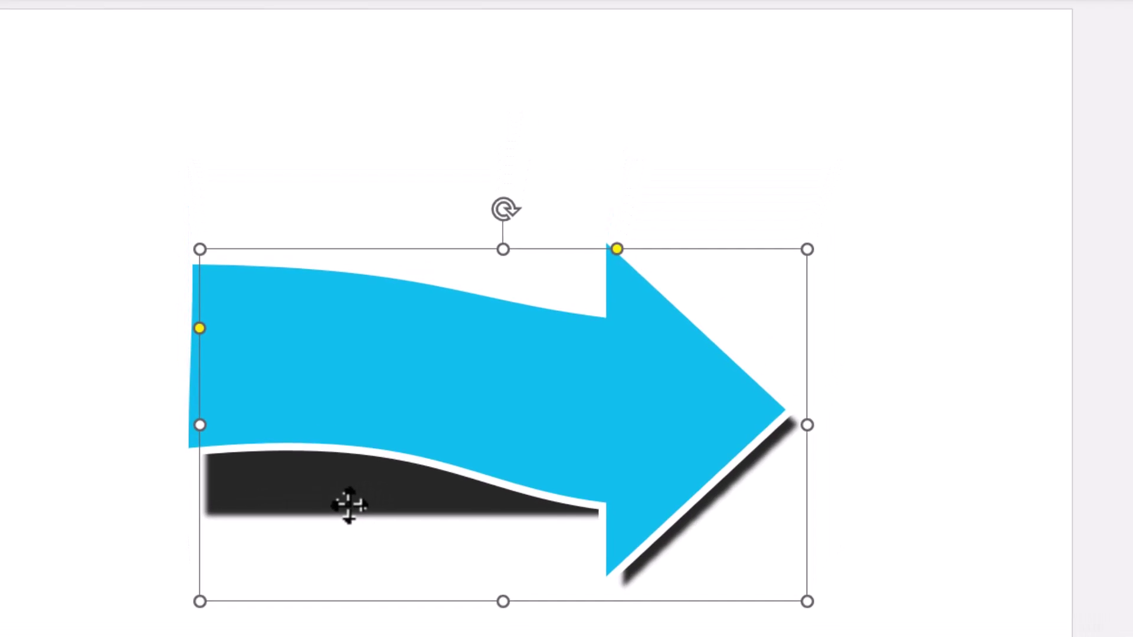
pyautogui.rightClick(348, 504)
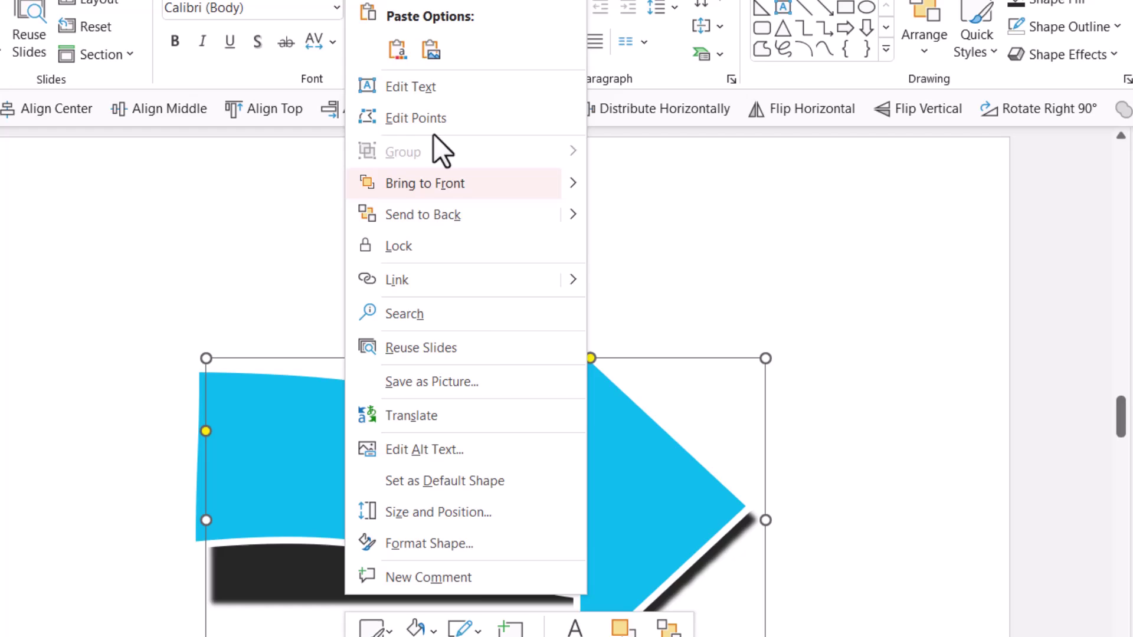
pyautogui.click(438, 116)
pyautogui.click(619, 617)
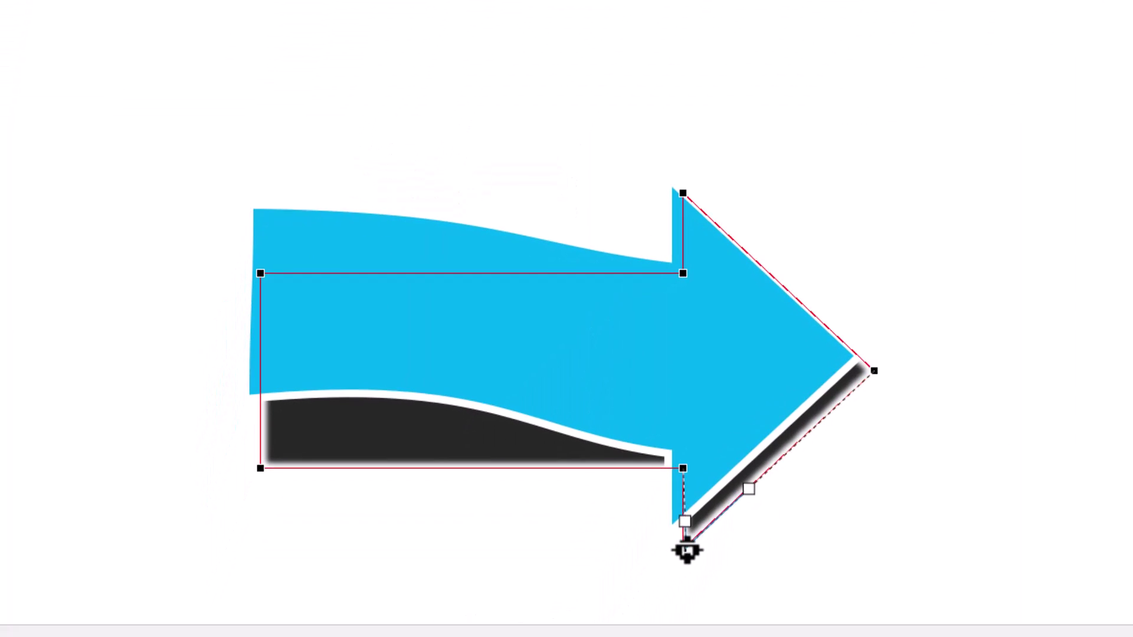
pyautogui.moveTo(692, 558); pyautogui.dragTo(690, 555)
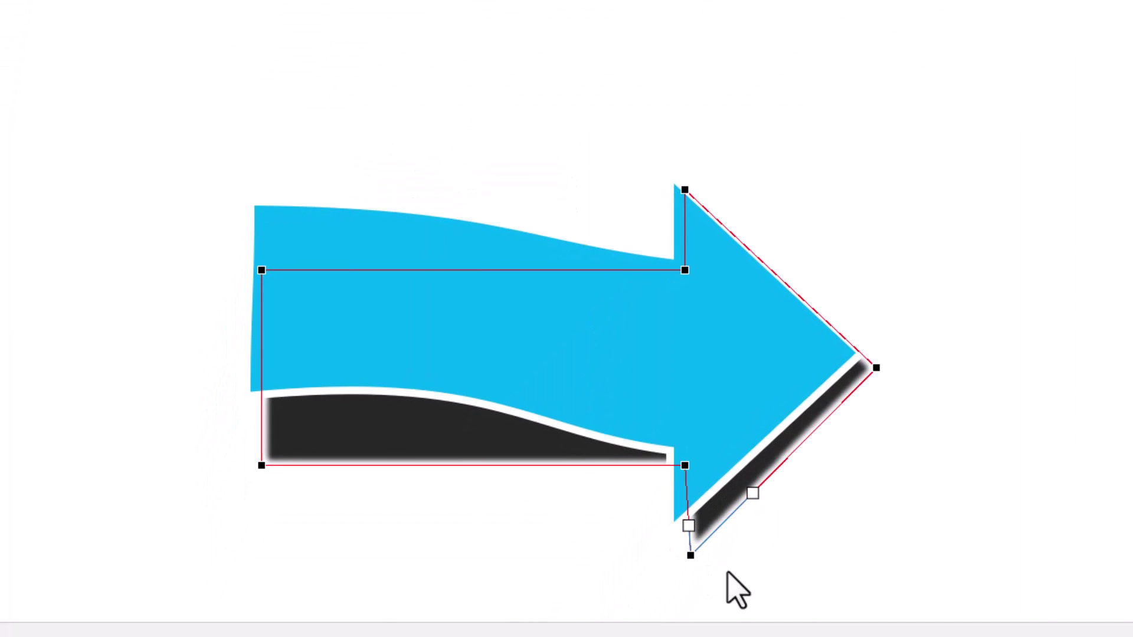
pyautogui.moveTo(260, 465); pyautogui.dragTo(254, 458)
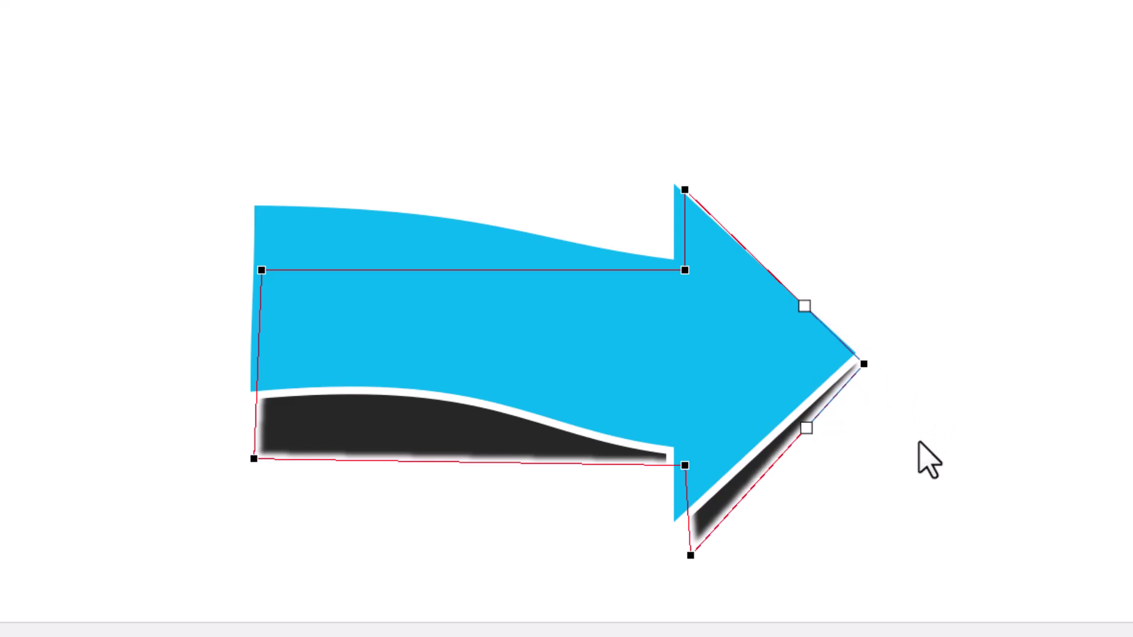
pyautogui.click(469, 483)
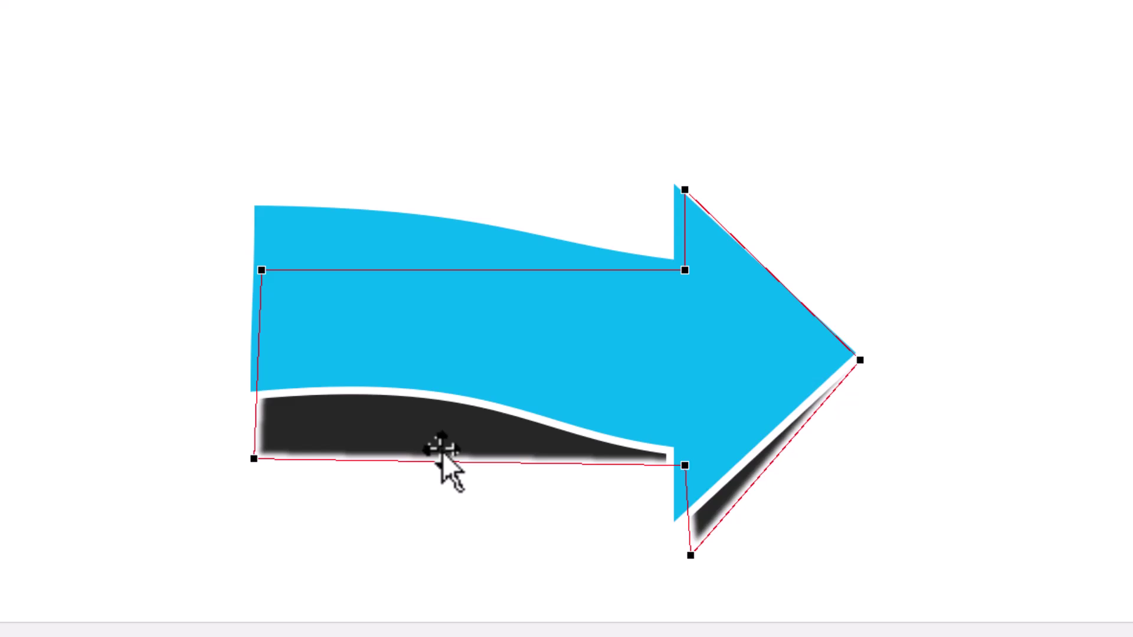
pyautogui.click(254, 459)
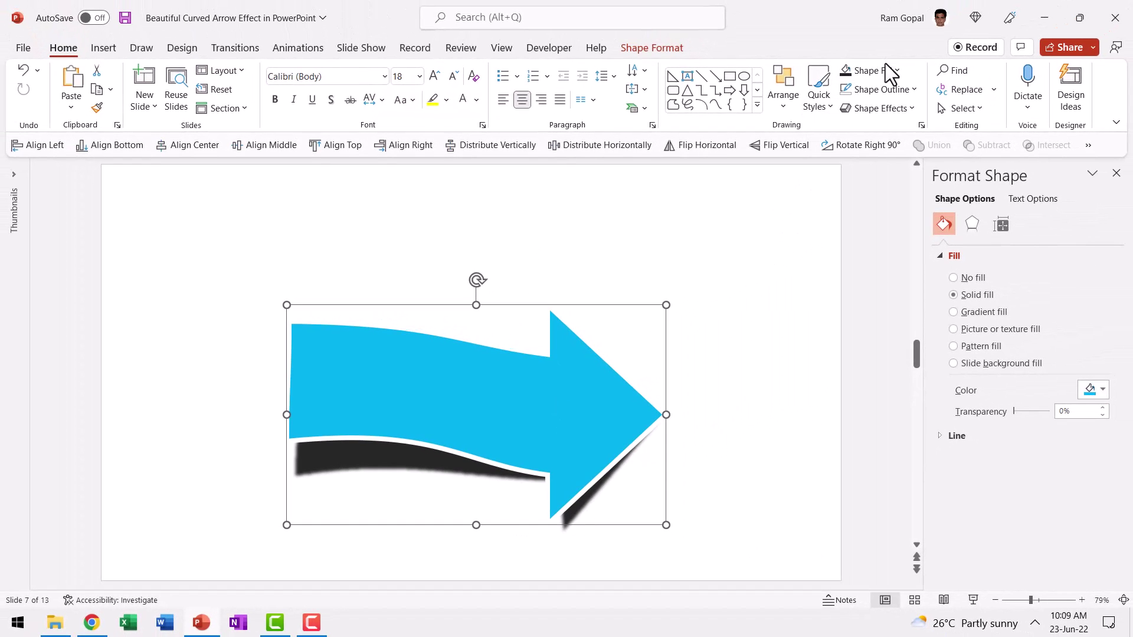
# Step: Apply a dark blue Dark Variations gradient fill to the curved arrow
pyautogui.click(890, 70)
pyautogui.moveTo(896, 356)
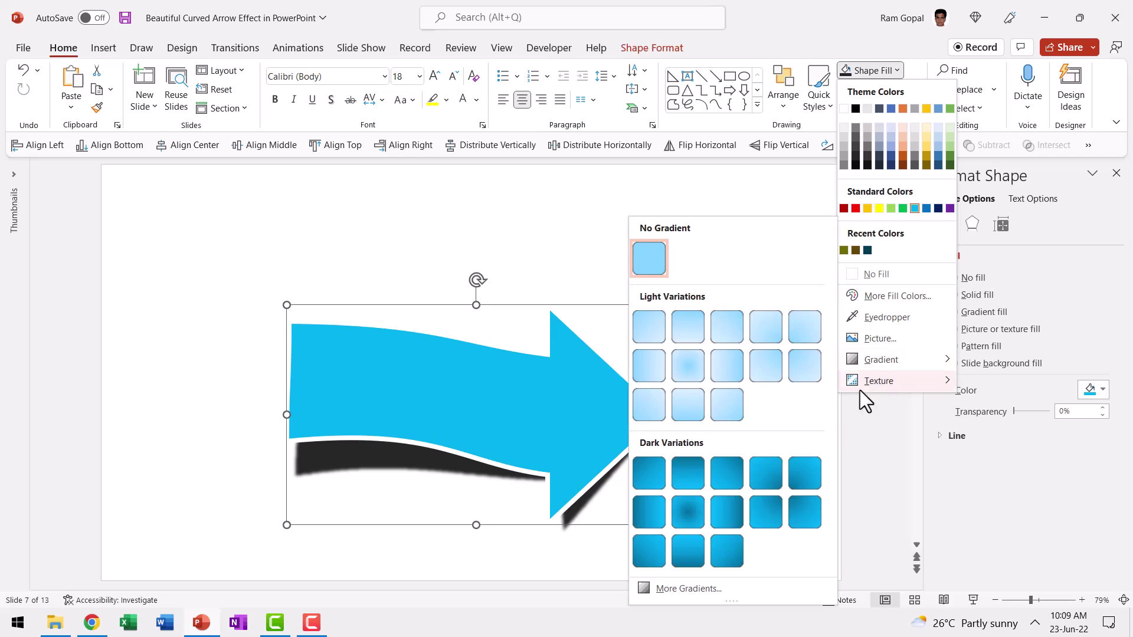
pyautogui.click(646, 510)
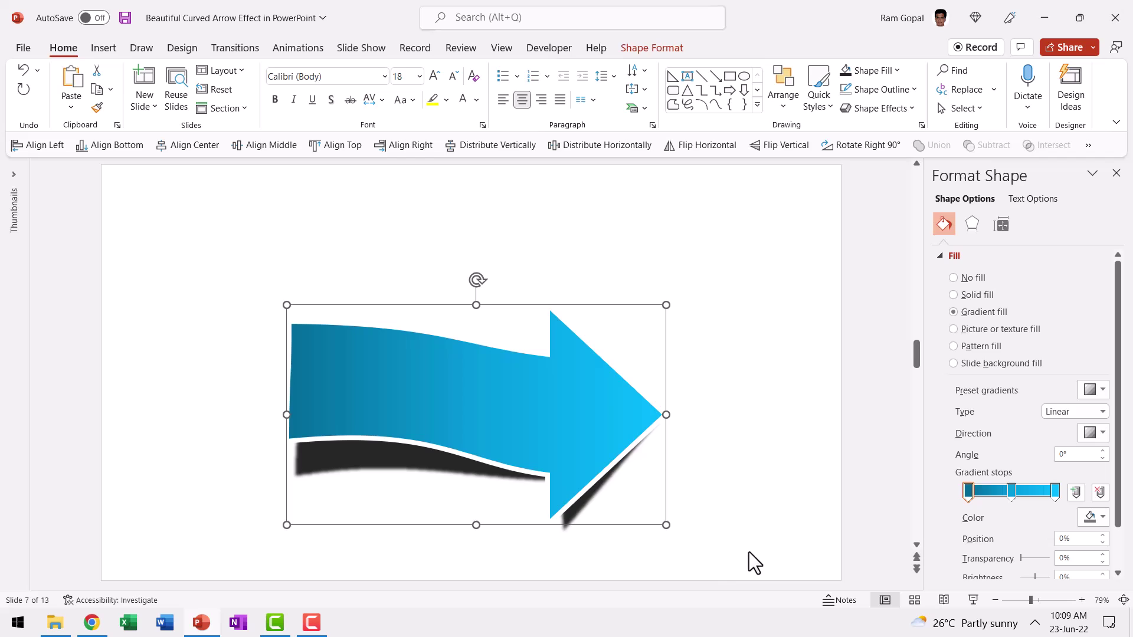
# Step: Select the arrow and shadow together, group them with Ctrl+G, then undo the last change
pyautogui.moveTo(721, 566); pyautogui.dragTo(8, 177)
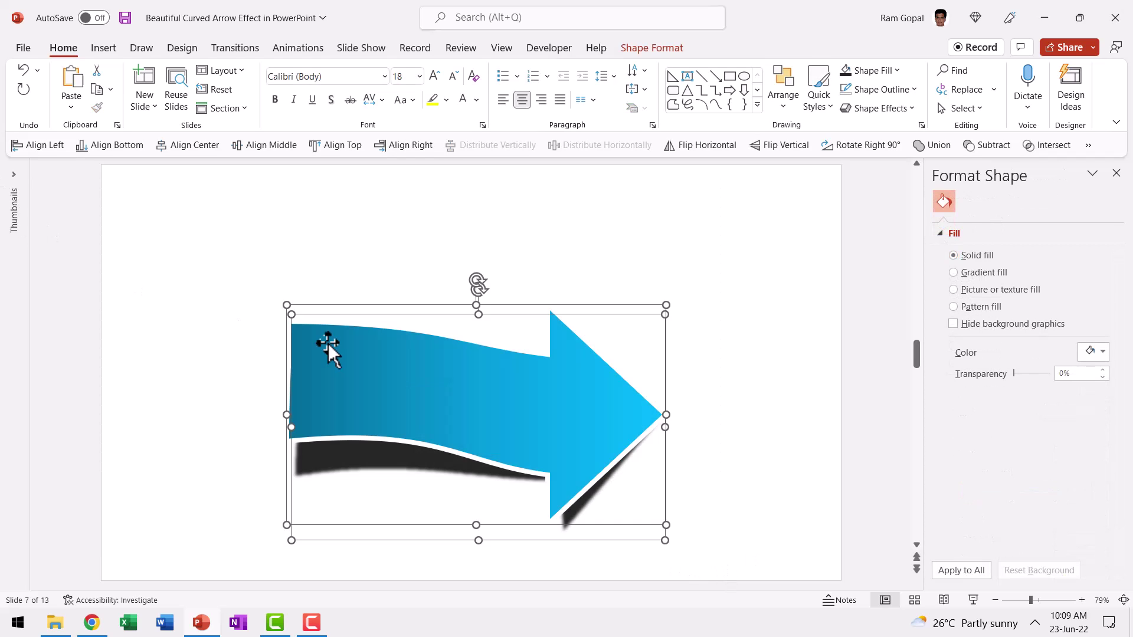
pyautogui.hotkey('ctrl', 'g')
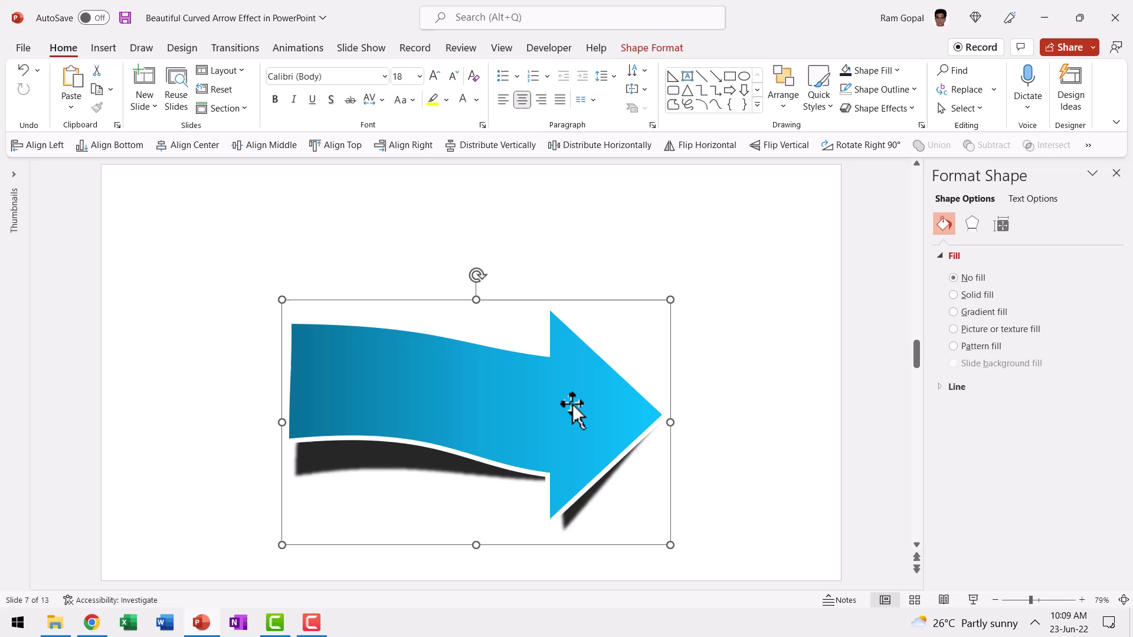
pyautogui.hotkey('ctrl', 'z')
# Step: Copy the grouped arrow, paste it as a picture, and shrink it to 1.25 by 2.01 inches near the top
pyautogui.rightClick(543, 381)
pyautogui.click(592, 99)
pyautogui.rightClick(544, 253)
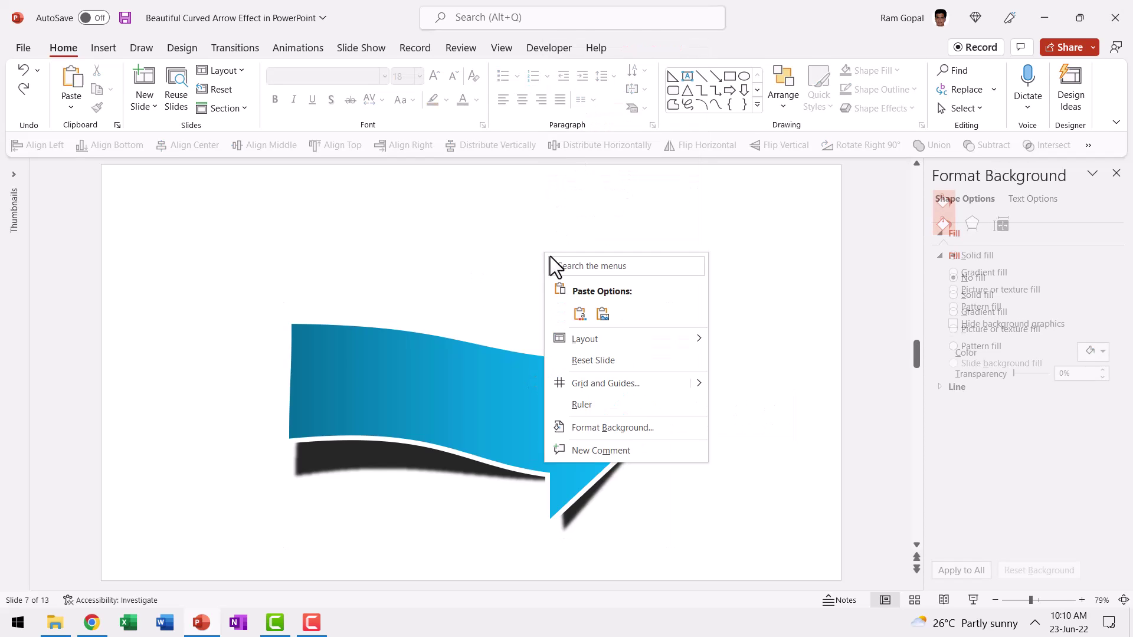
pyautogui.click(603, 313)
pyautogui.moveTo(561, 378); pyautogui.dragTo(677, 330)
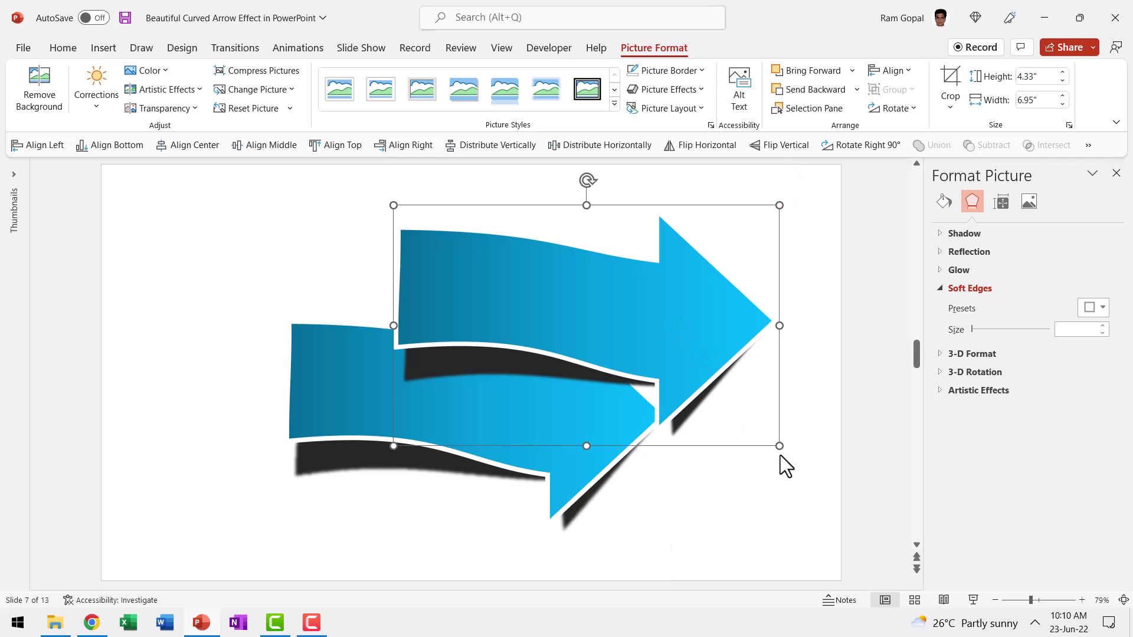
pyautogui.moveTo(781, 448); pyautogui.dragTo(505, 275)
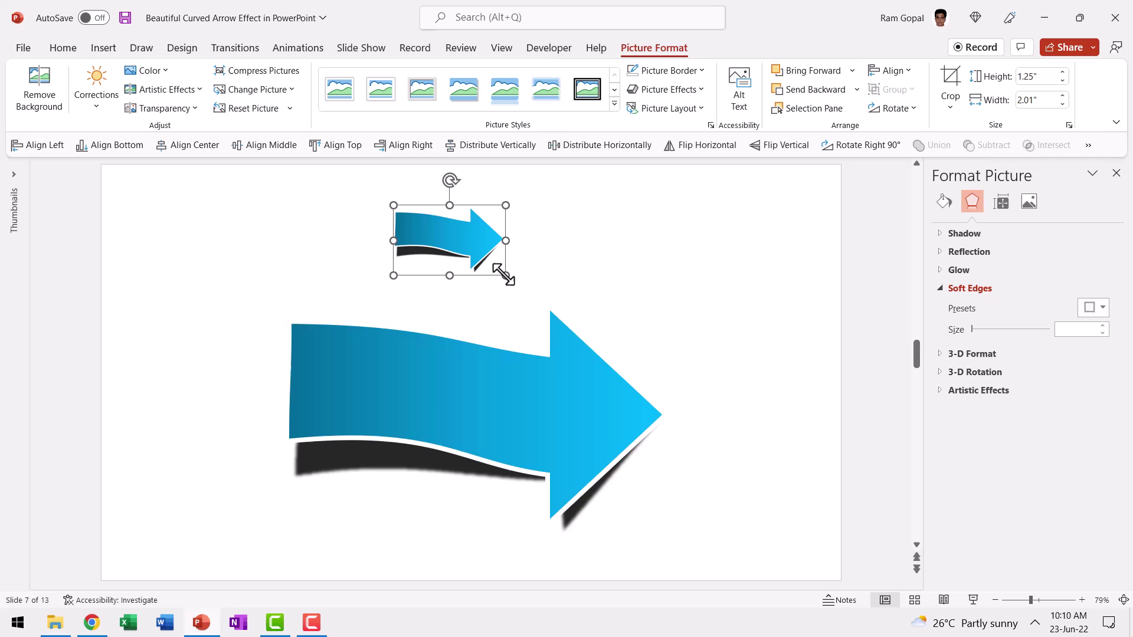